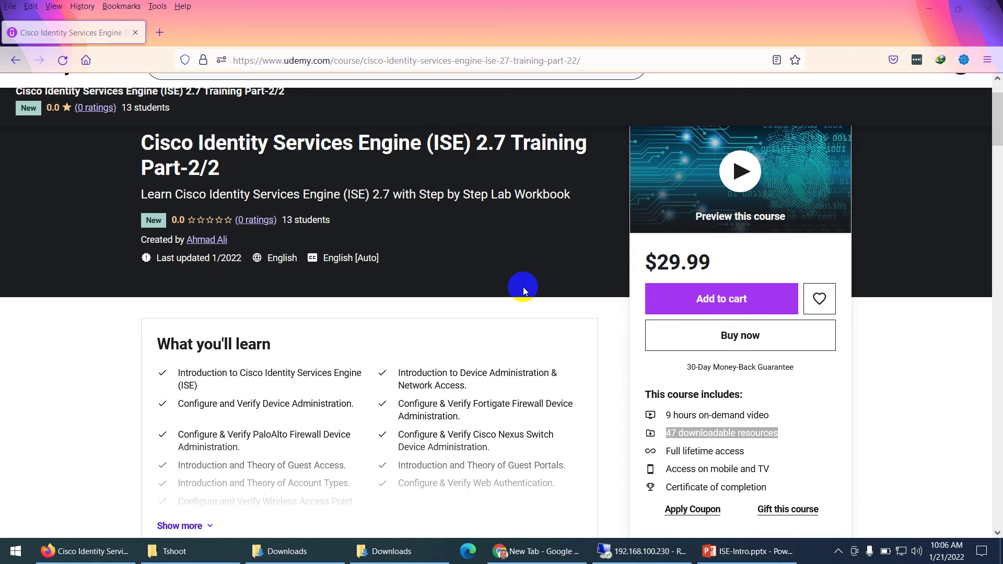
pyautogui.scroll(-4, 523, 287)
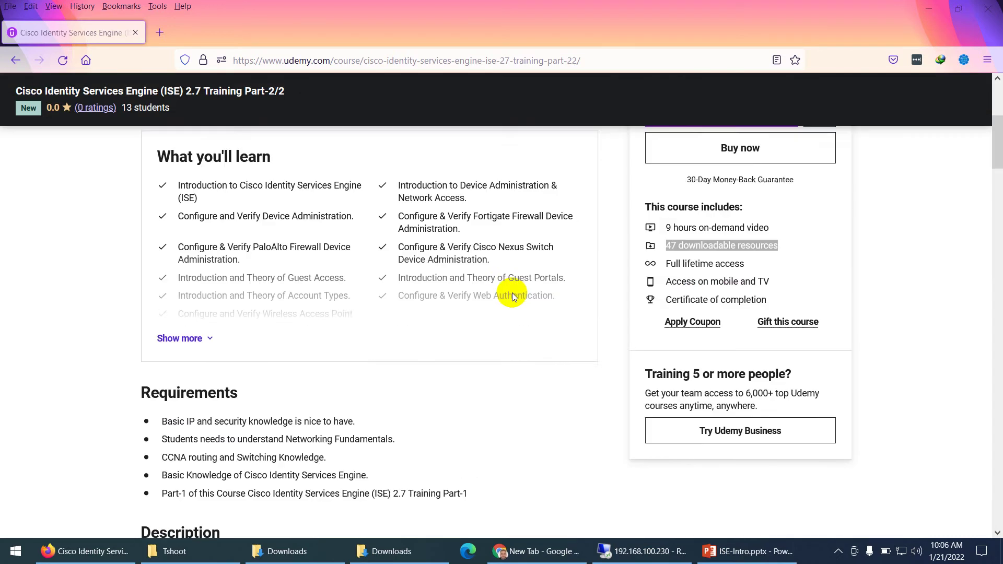
pyautogui.scroll(5, 509, 293)
pyautogui.scroll(-5, 504, 294)
pyautogui.scroll(-3, 503, 294)
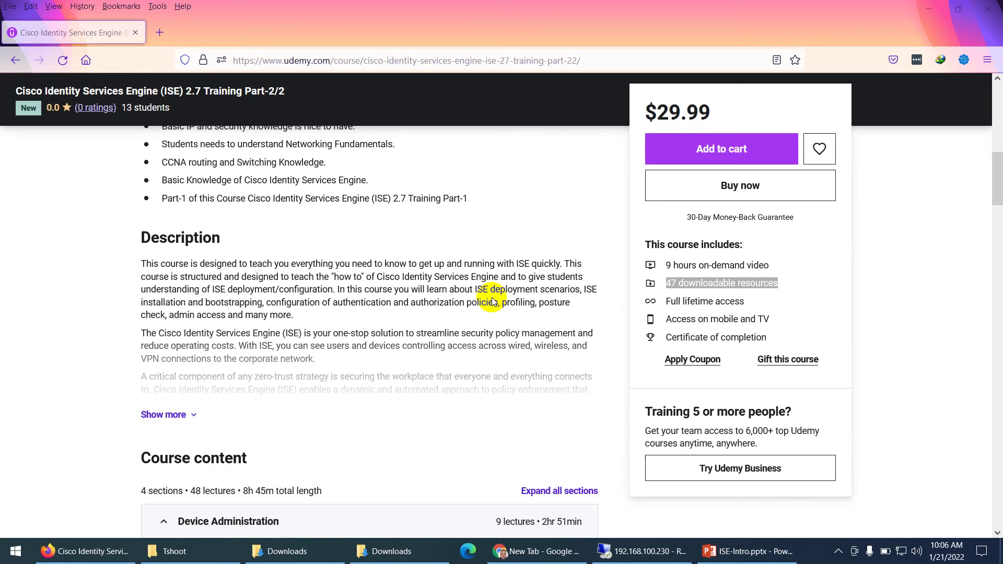
pyautogui.scroll(-3, 474, 296)
pyautogui.scroll(-3, 401, 296)
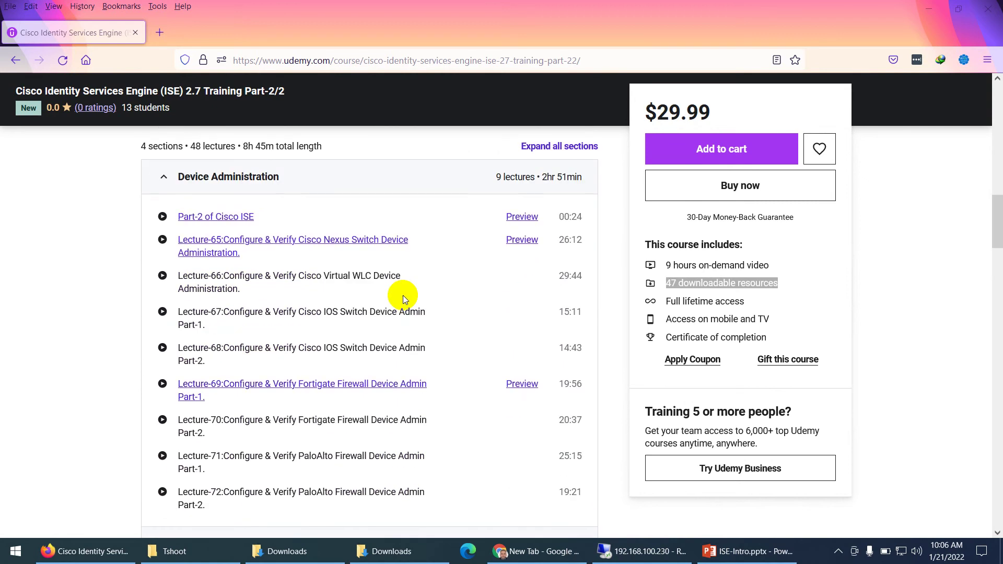
pyautogui.scroll(-2, 403, 296)
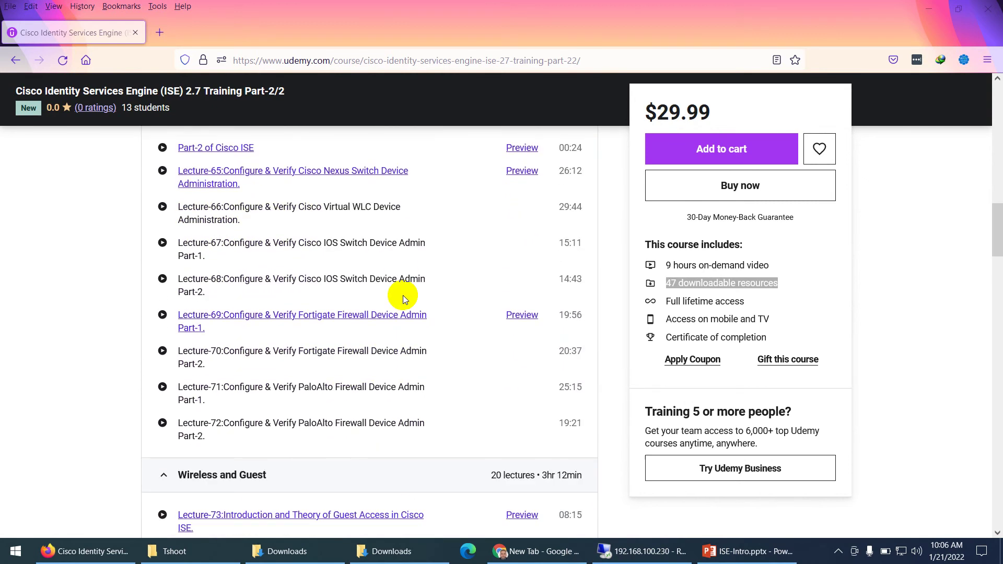
pyautogui.scroll(-3, 403, 295)
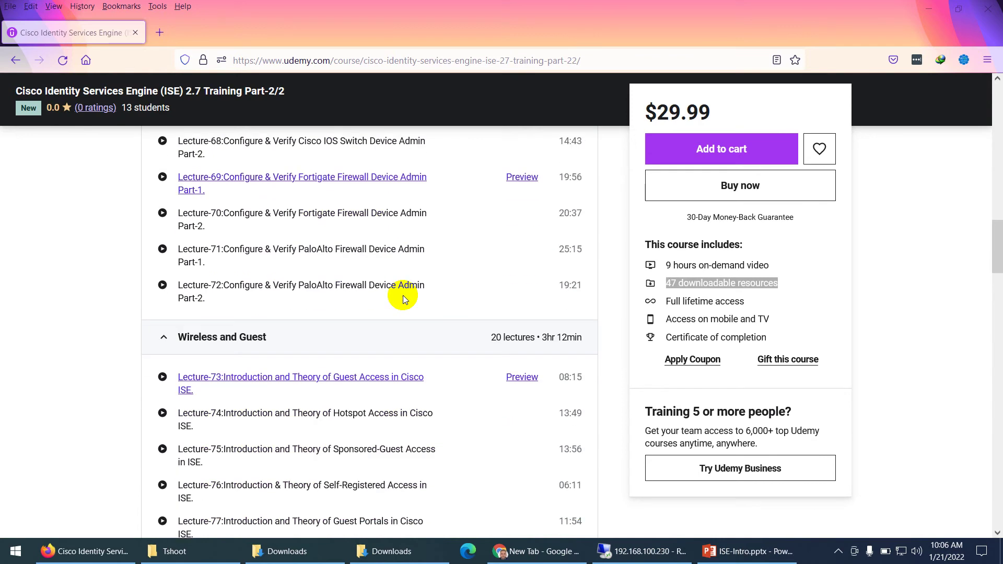
pyautogui.scroll(-3, 404, 296)
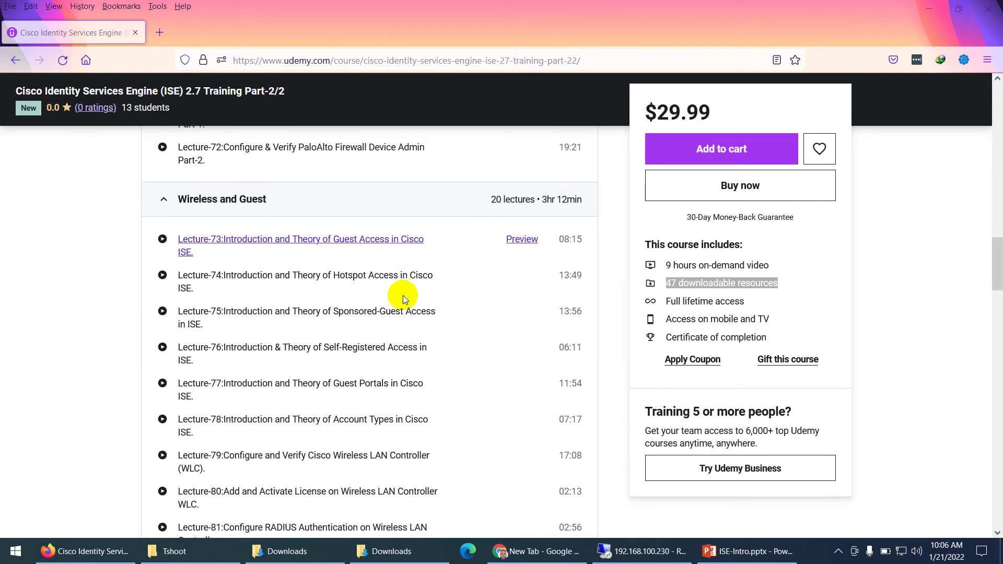
pyautogui.scroll(-3, 403, 299)
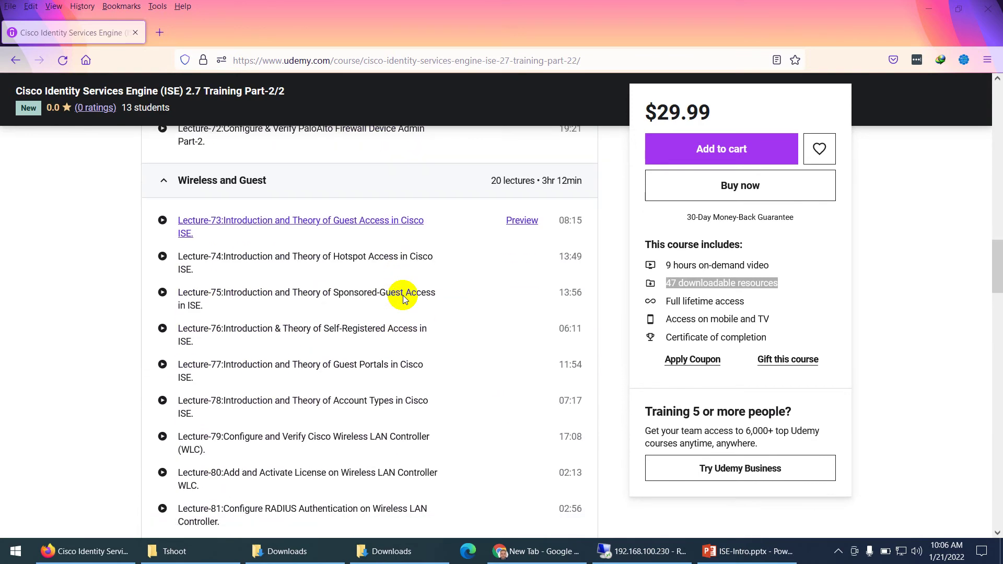
pyautogui.scroll(-3, 403, 299)
pyautogui.scroll(-3, 403, 299)
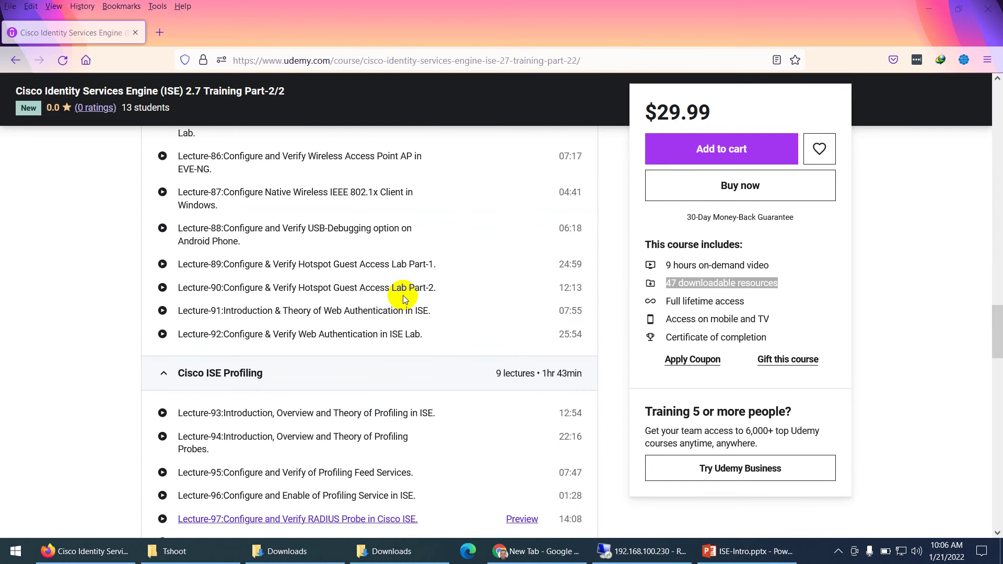
pyautogui.scroll(-3, 403, 299)
pyautogui.scroll(-3, 403, 298)
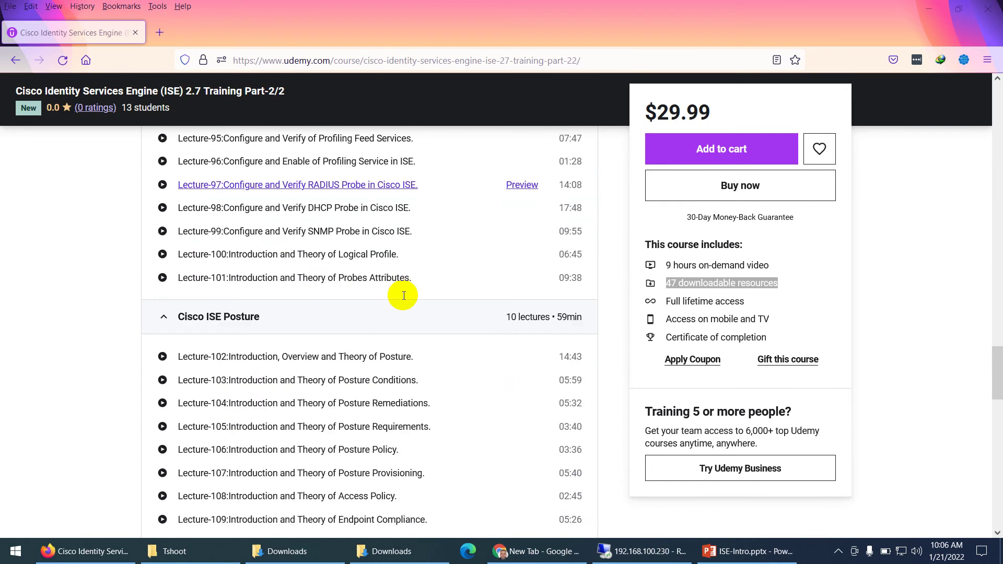
pyautogui.scroll(-1, 403, 299)
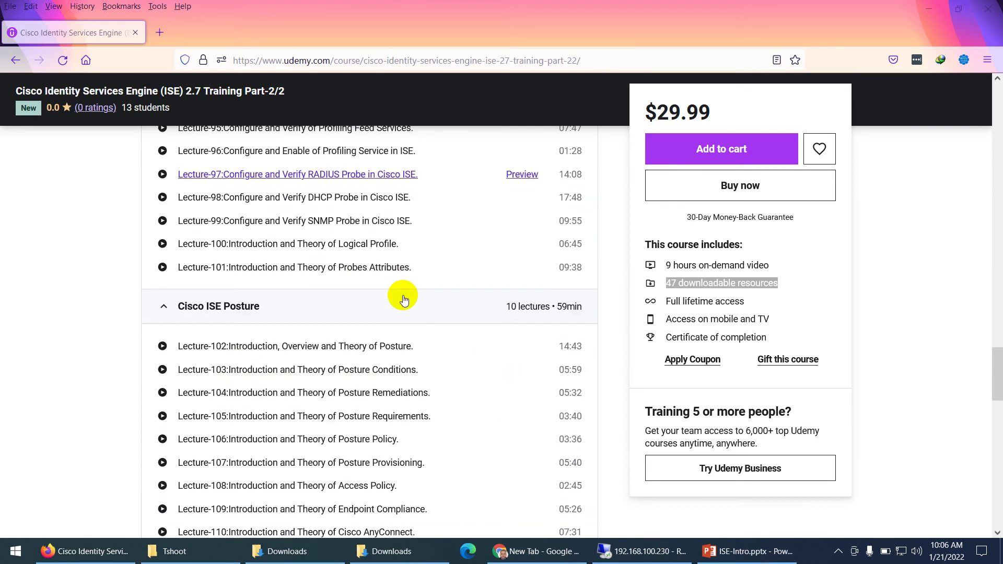
pyautogui.scroll(-1, 404, 299)
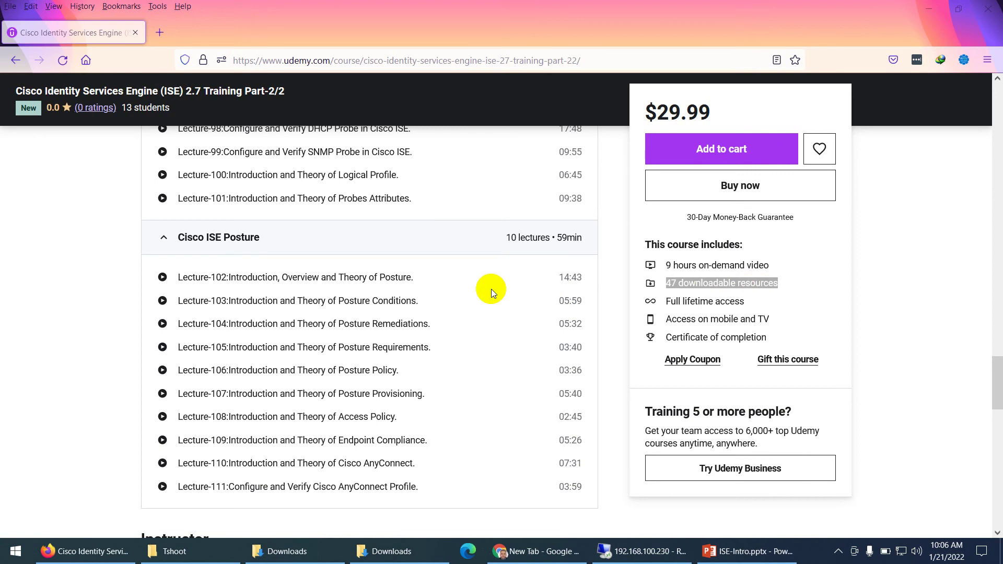
pyautogui.scroll(5, 492, 289)
pyautogui.scroll(5, 492, 289)
pyautogui.scroll(5, 475, 285)
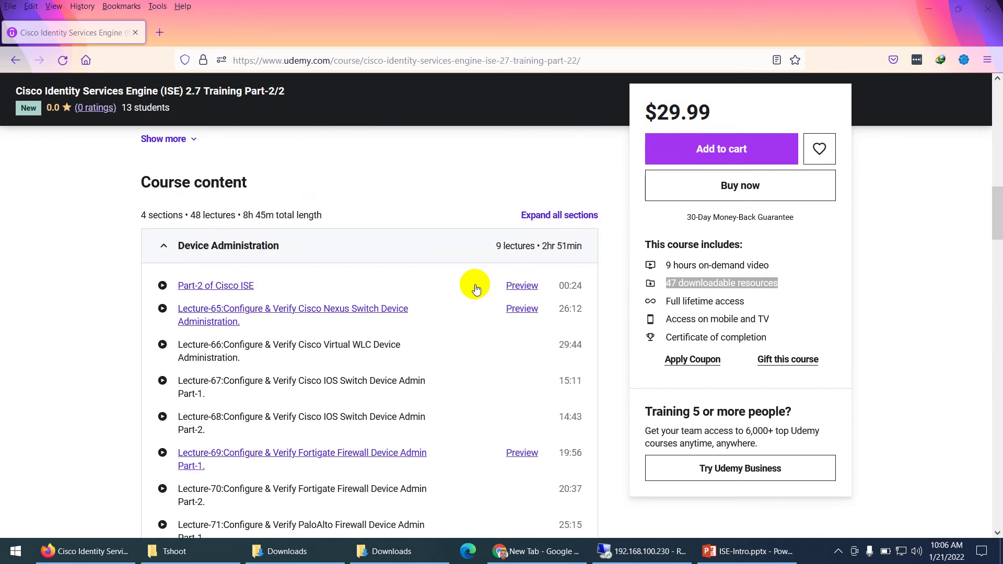
pyautogui.scroll(5, 476, 288)
pyautogui.scroll(5, 475, 284)
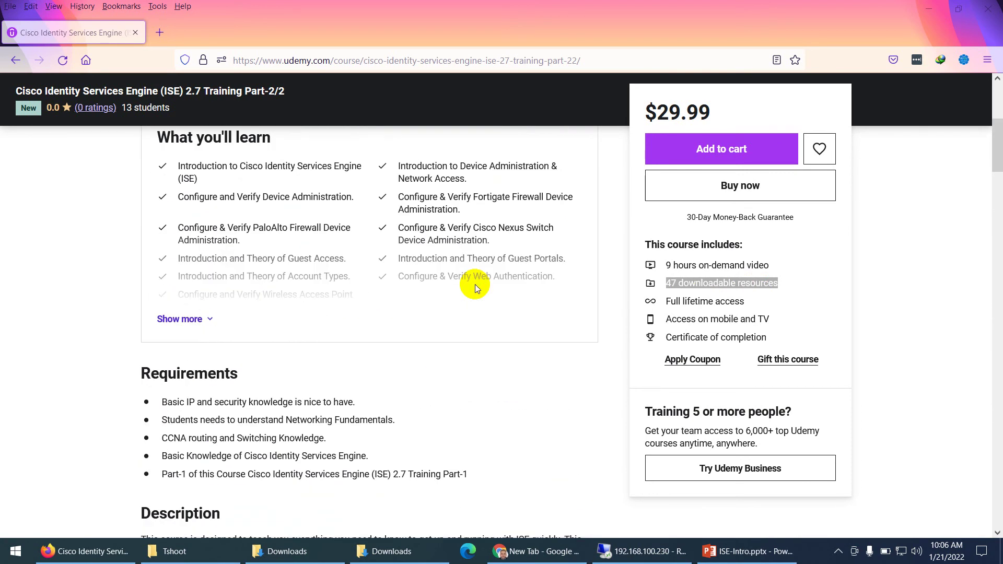
pyautogui.scroll(5, 479, 284)
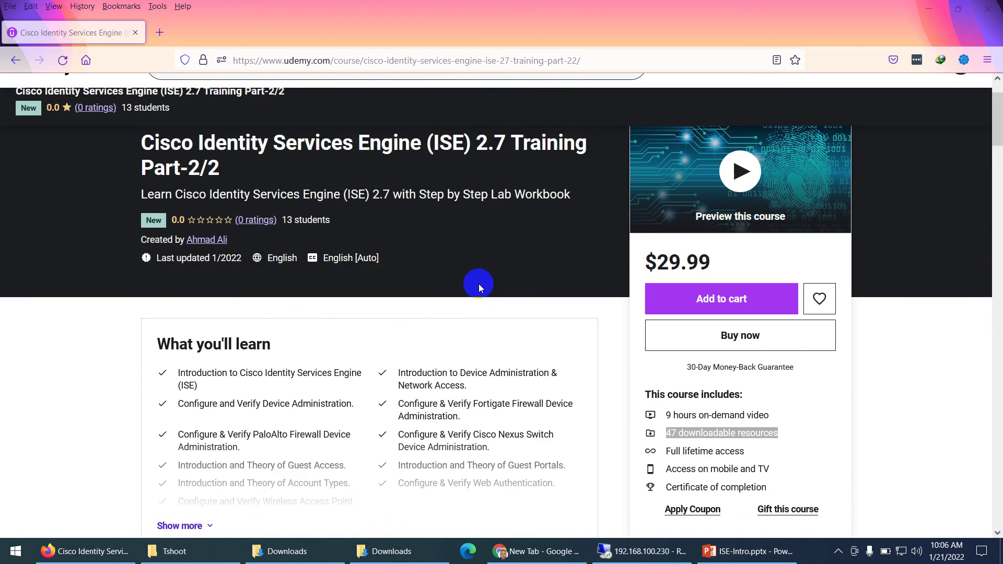